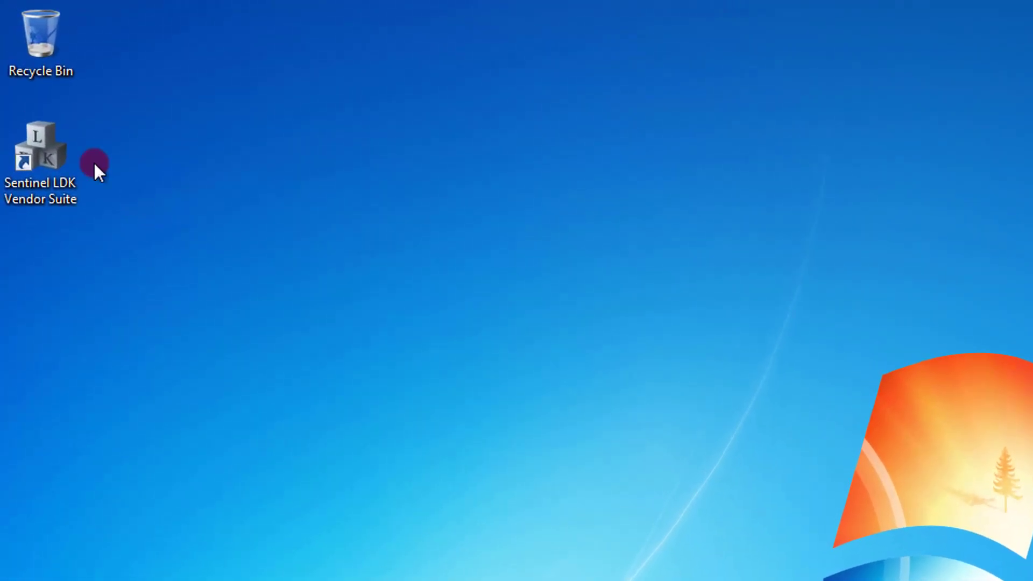
- Start the Vendor Suite launcher and launch Envelope with an empty Programs list
click(44, 154)
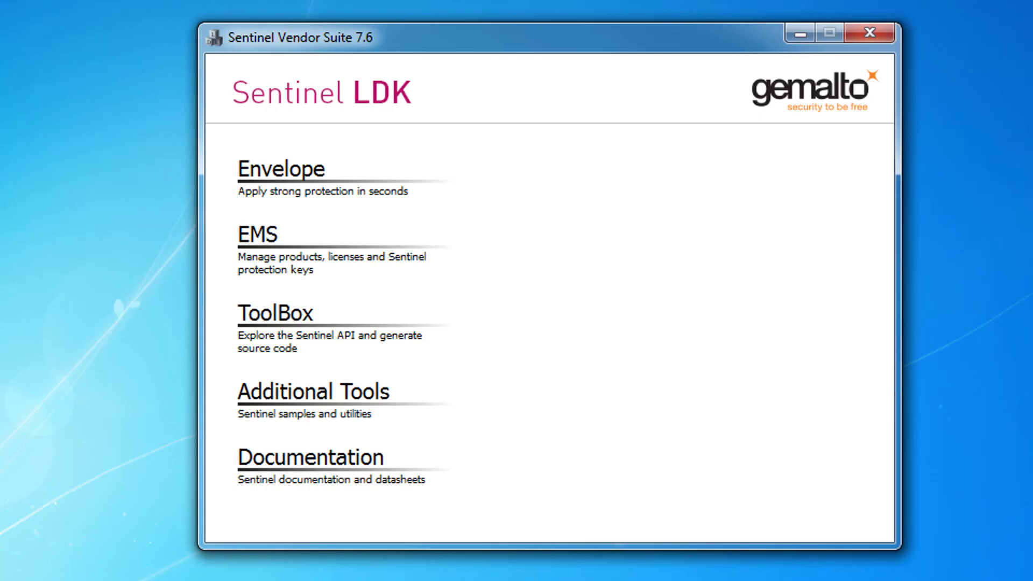
click(295, 190)
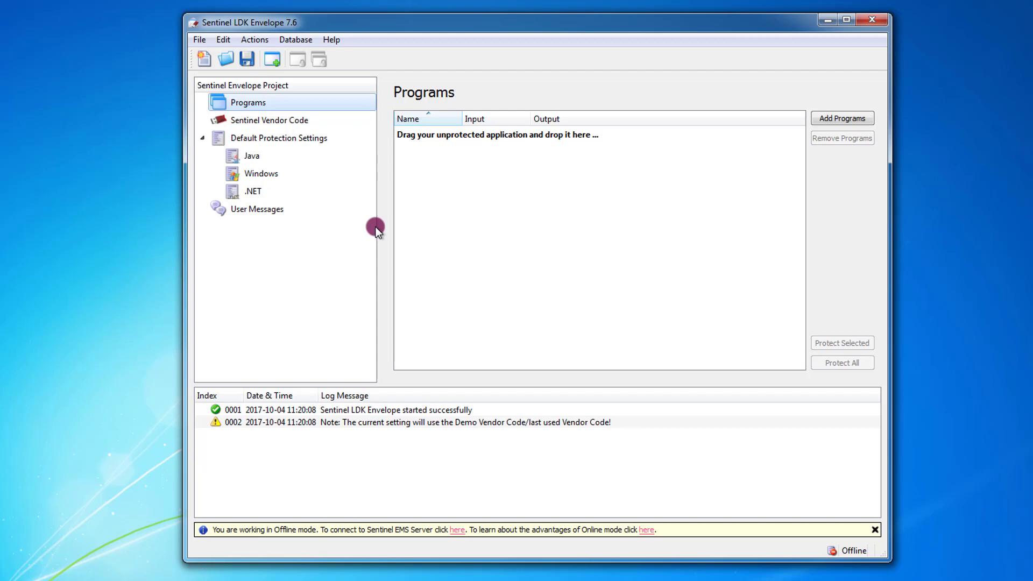
- Close Envelope, sign in to EMS and reach the home dashboard
click(873, 20)
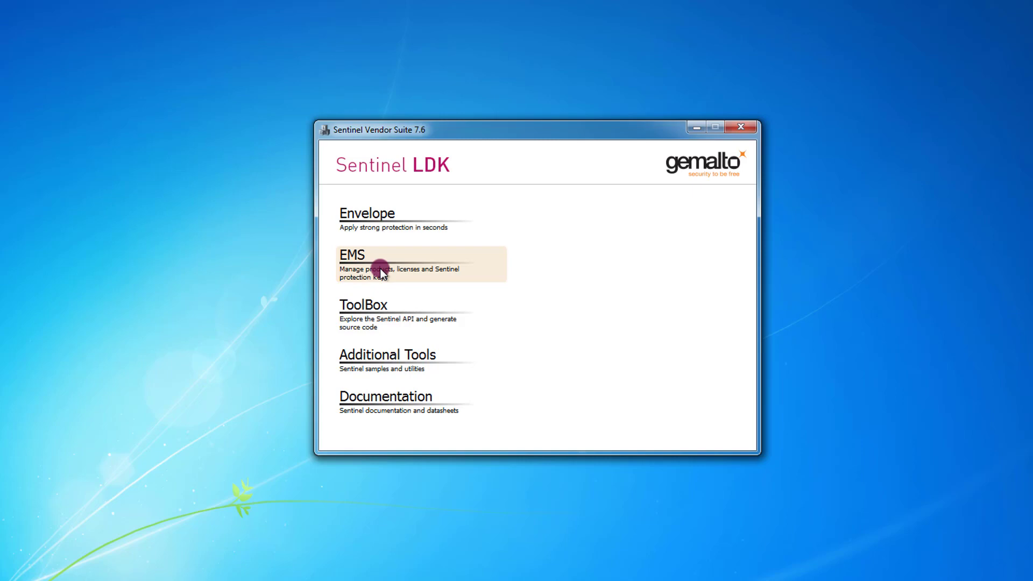
click(380, 270)
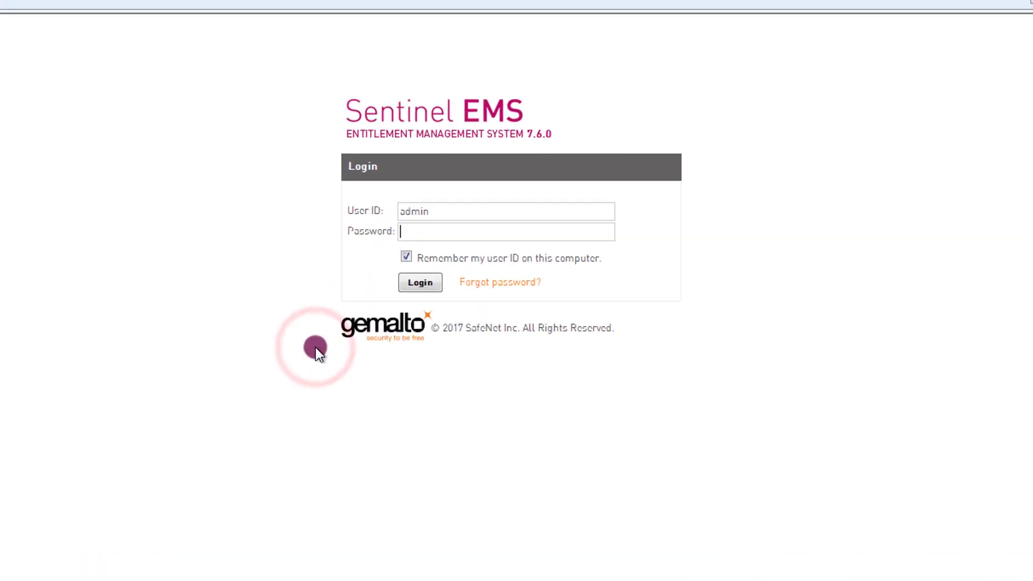
text(••••)
key(Return)
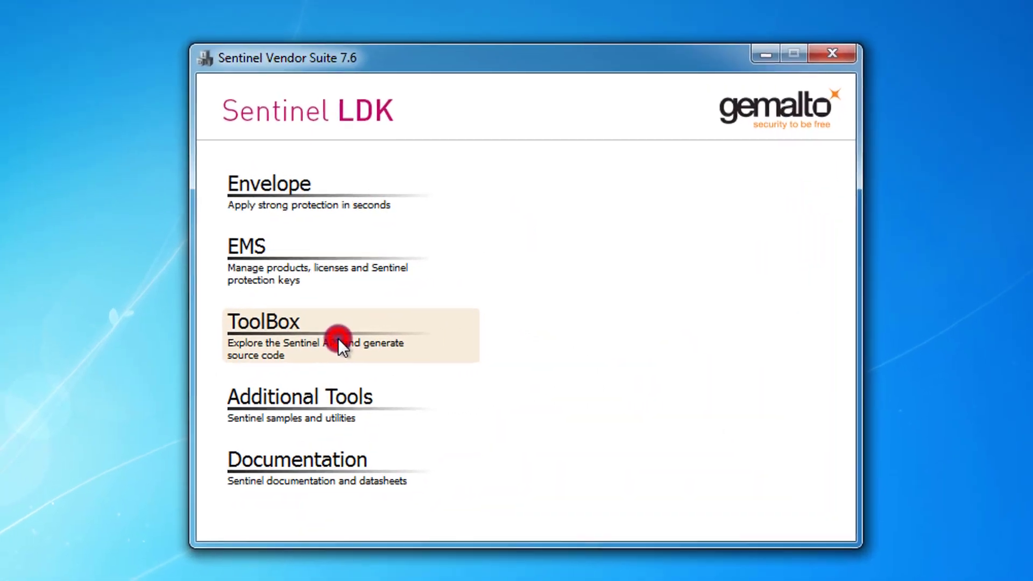
- Launch ToolBox to browse the Sentinel API function tree
click(339, 338)
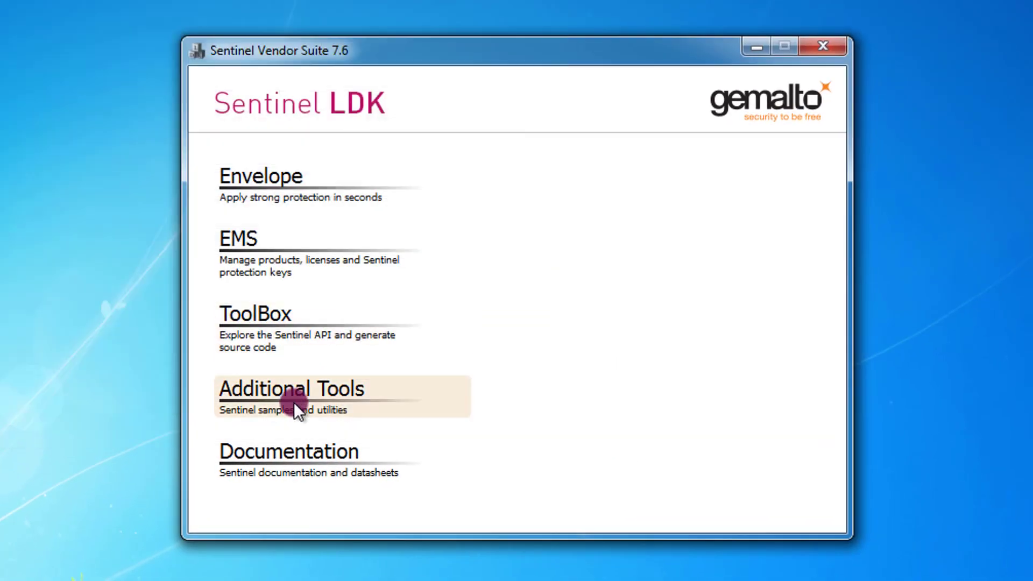
- From Additional Tools, open Admin Control Center and list the Sentinel keys on this computer
click(407, 387)
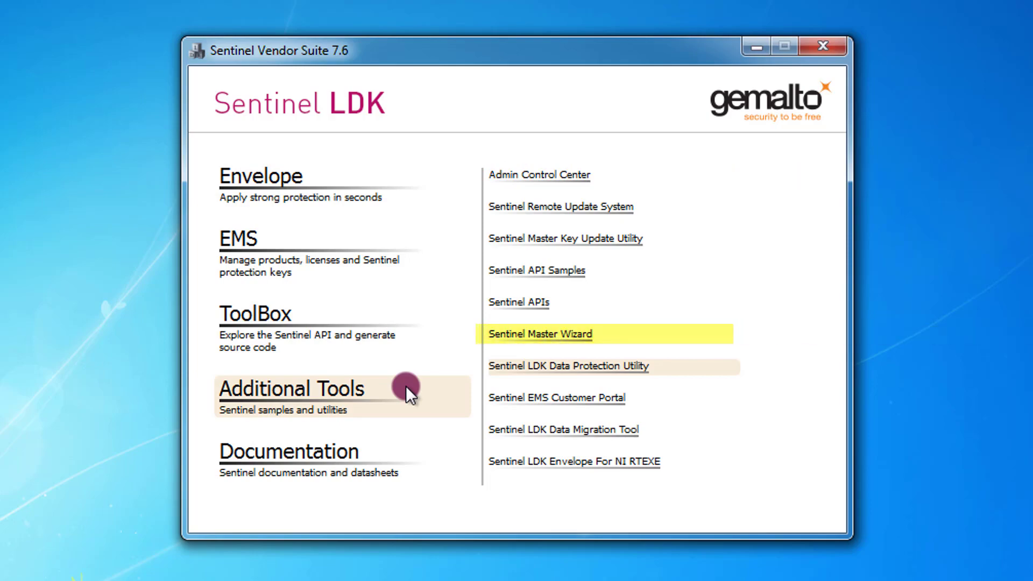
click(559, 179)
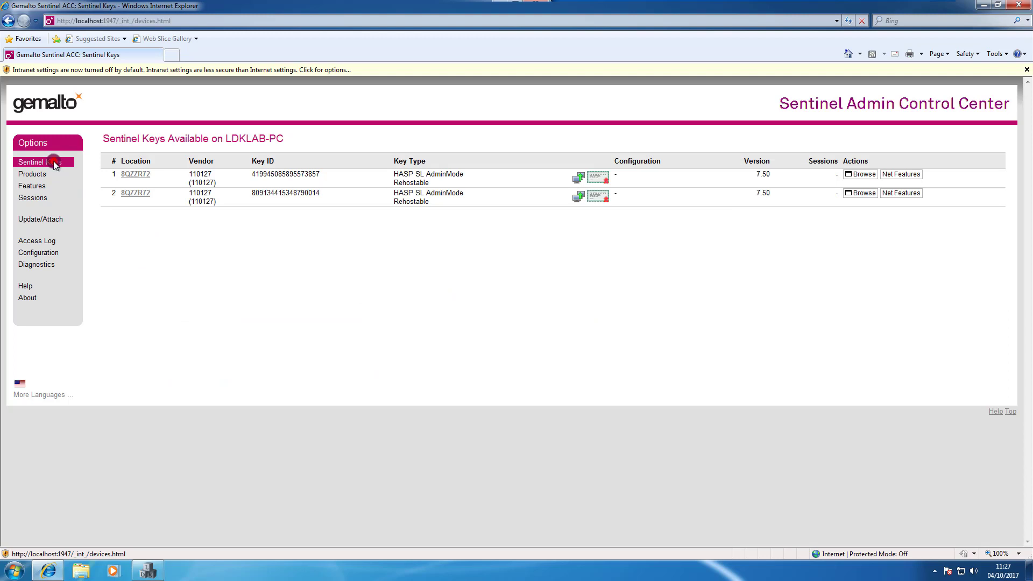
click(55, 163)
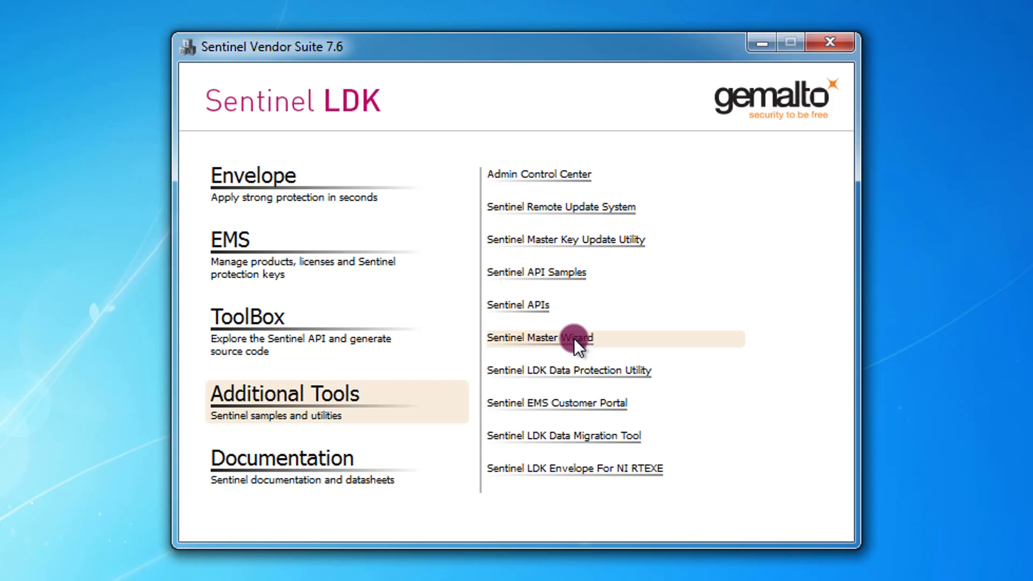
- Show the Documentation list: guides, Quick Start kits, manuals, data sheets and release notes
click(325, 478)
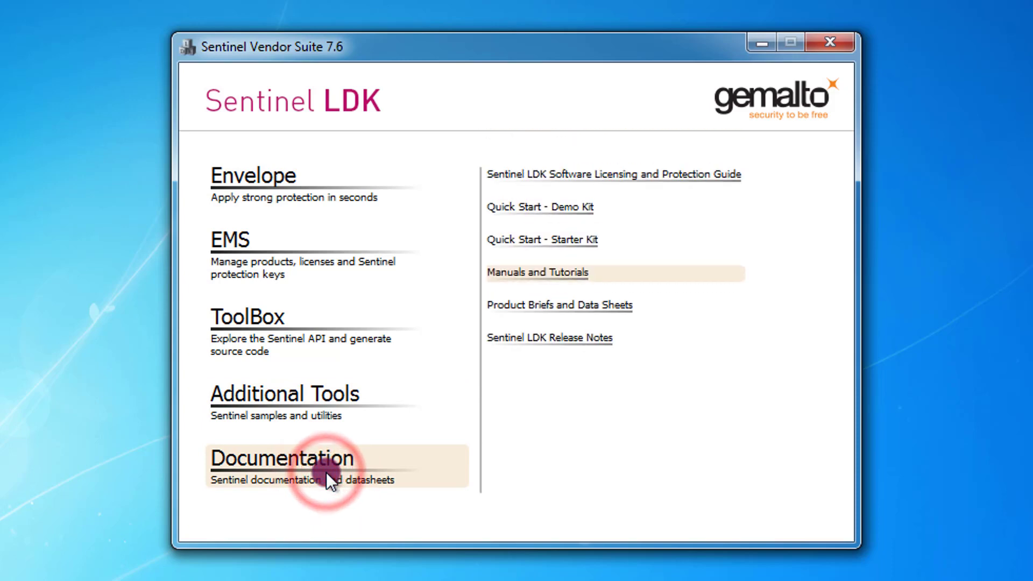